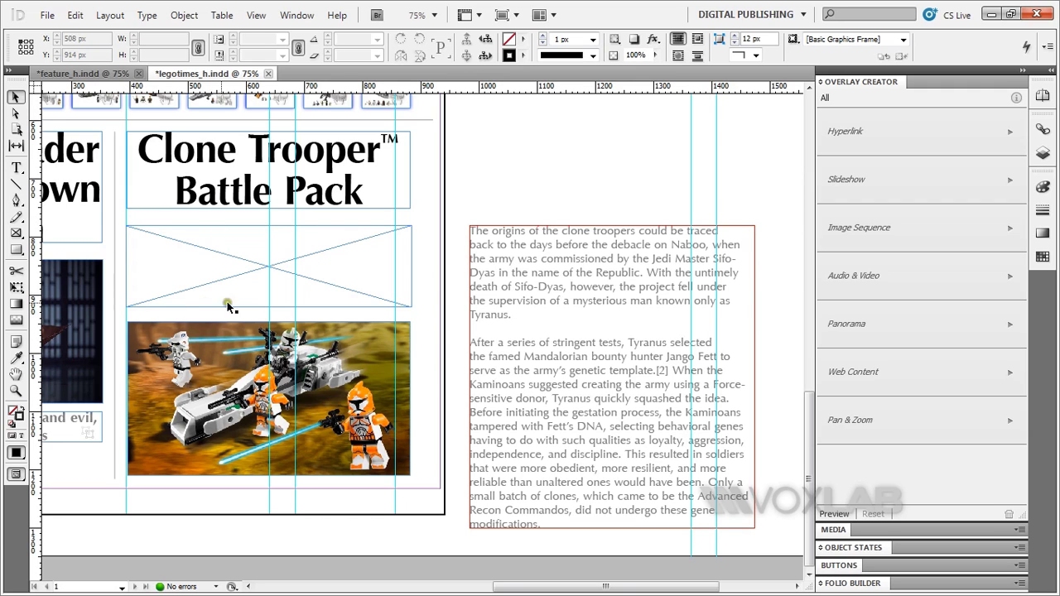
# Select the empty placeholder frame, then the long article text frame beside the page.
pyautogui.click(198, 257)
pyautogui.click(207, 262)
pyautogui.click(199, 247)
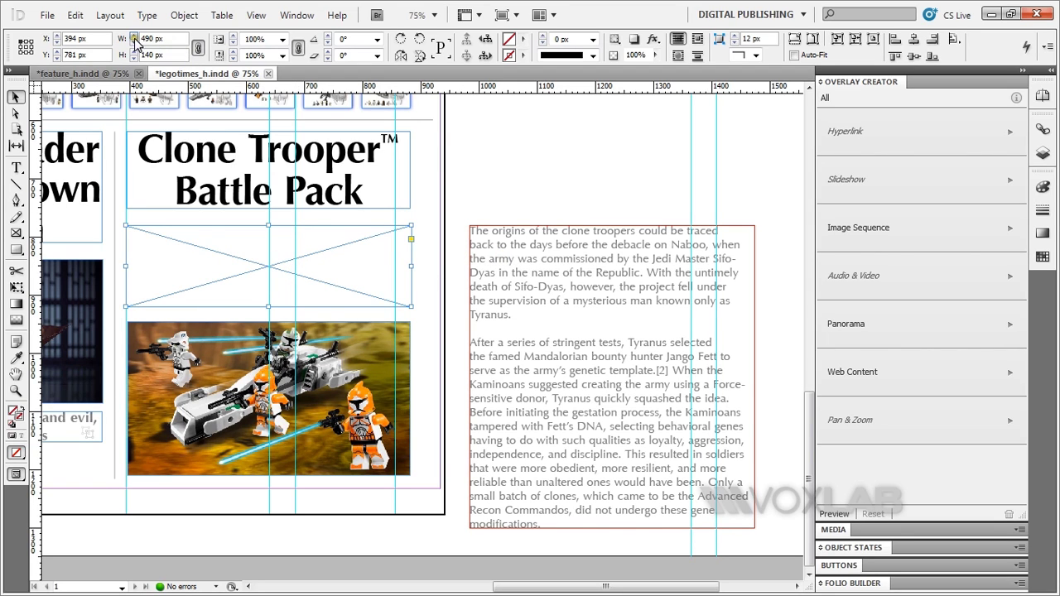
pyautogui.click(507, 253)
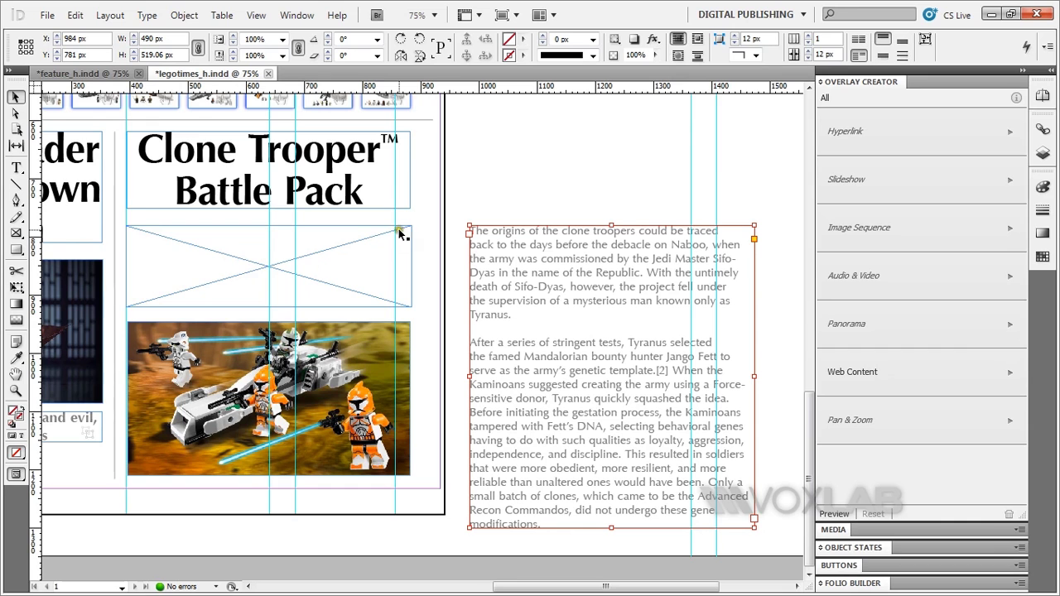
# Move the 490 × 519.06 px article text frame over the placeholder beneath the headline.
pyautogui.moveTo(520, 248); pyautogui.dragTo(185, 241)
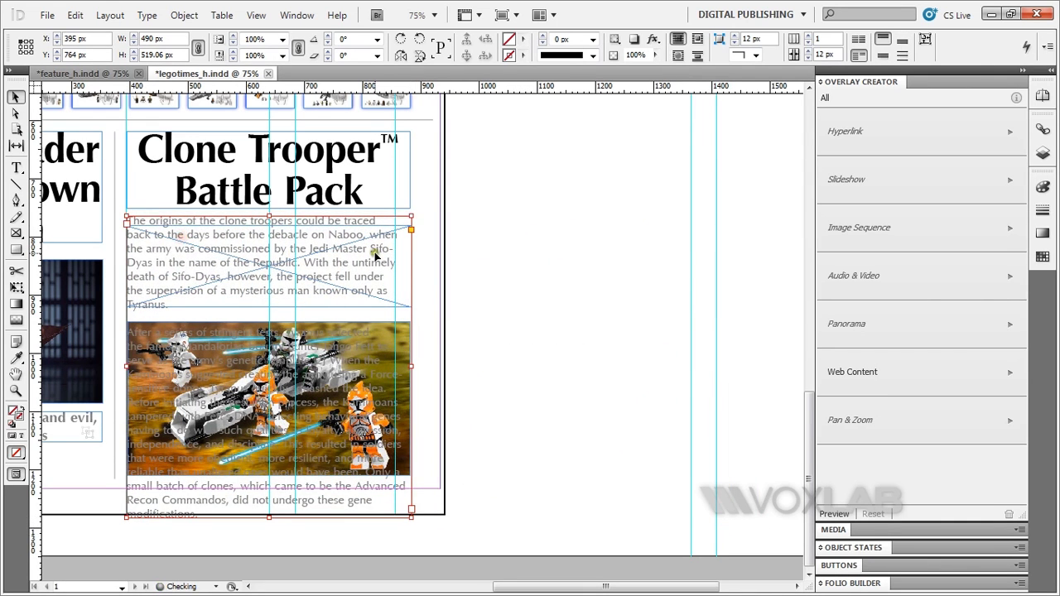
pyautogui.moveTo(384, 277); pyautogui.dragTo(368, 279)
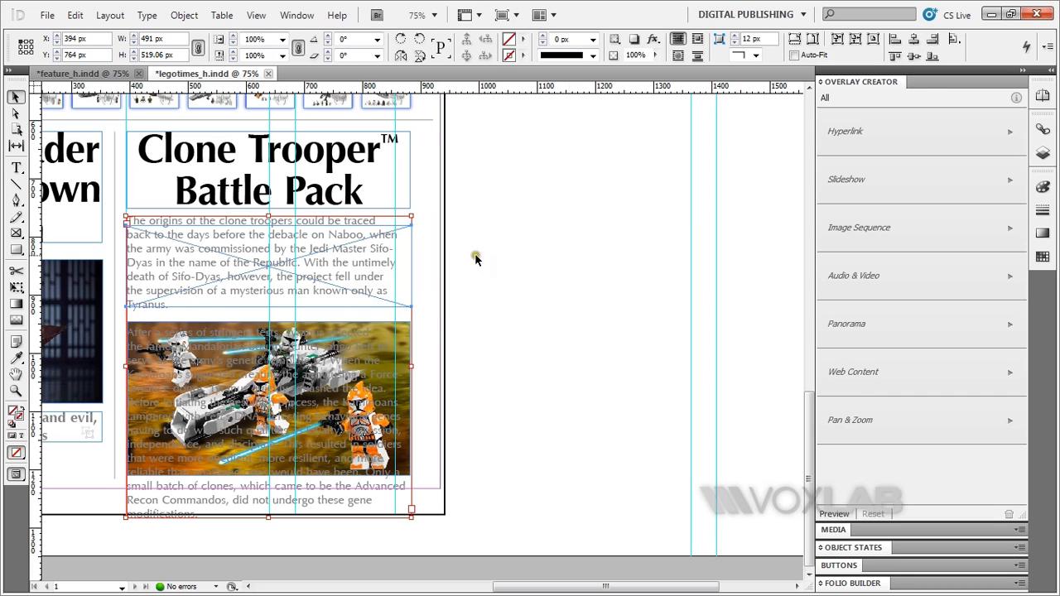
pyautogui.click(911, 41)
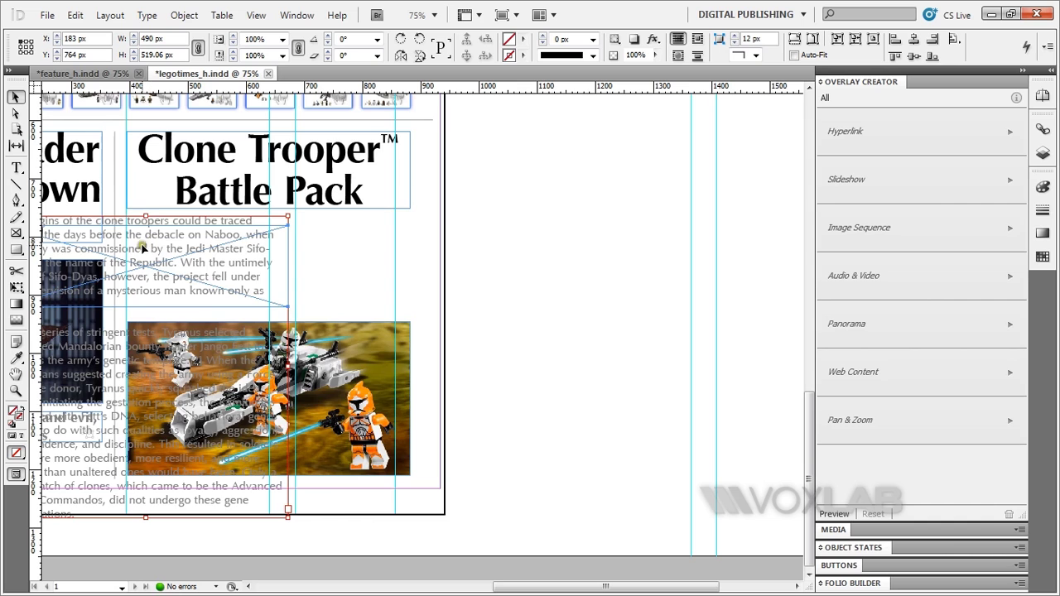
pyautogui.moveTo(139, 249); pyautogui.dragTo(277, 255)
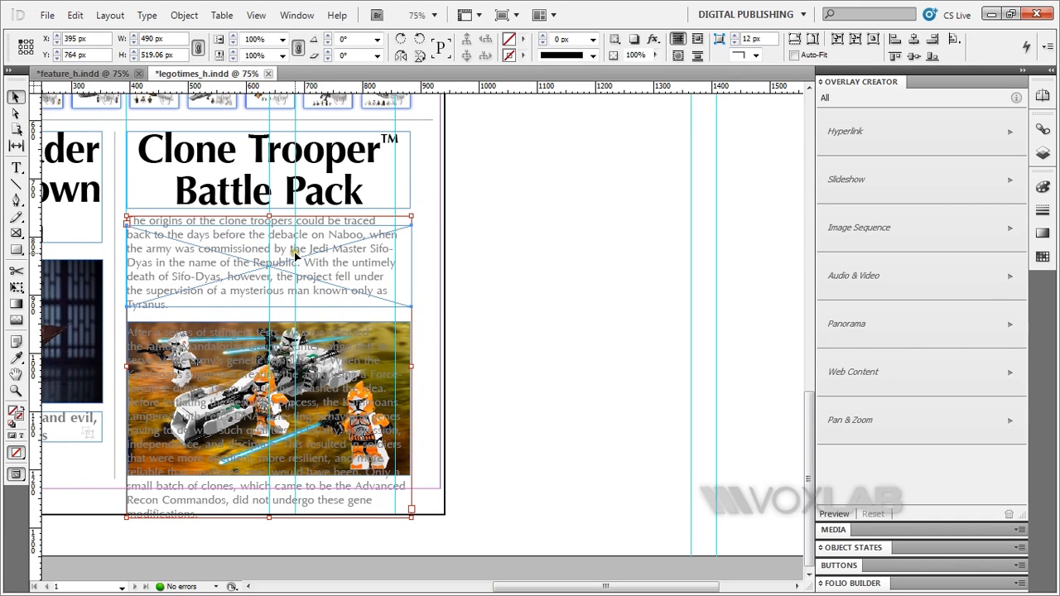
pyautogui.click(469, 273)
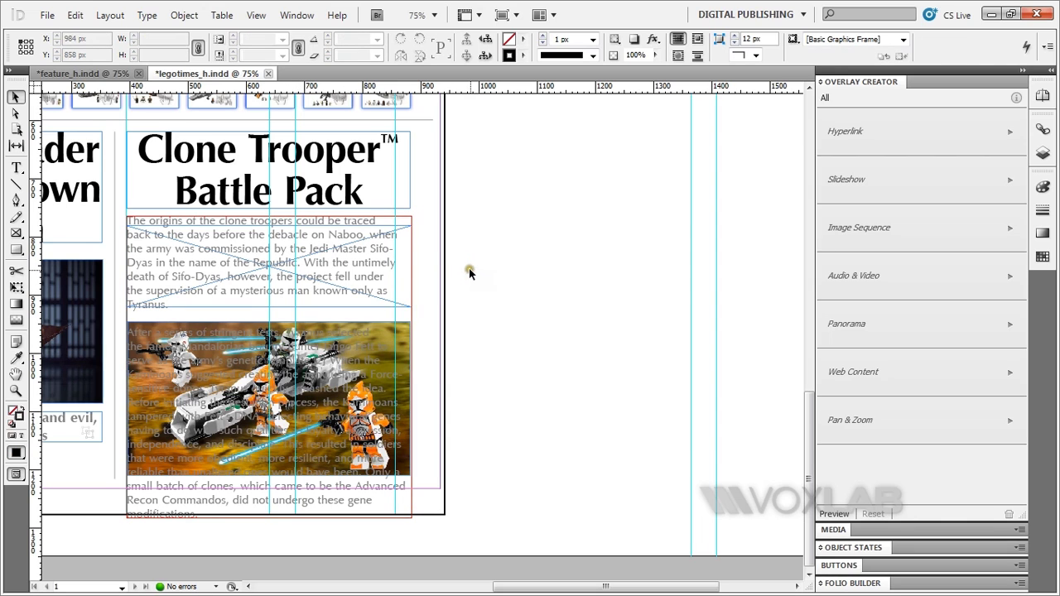
# Cut the article text frame to the clipboard.
pyautogui.click(240, 245)
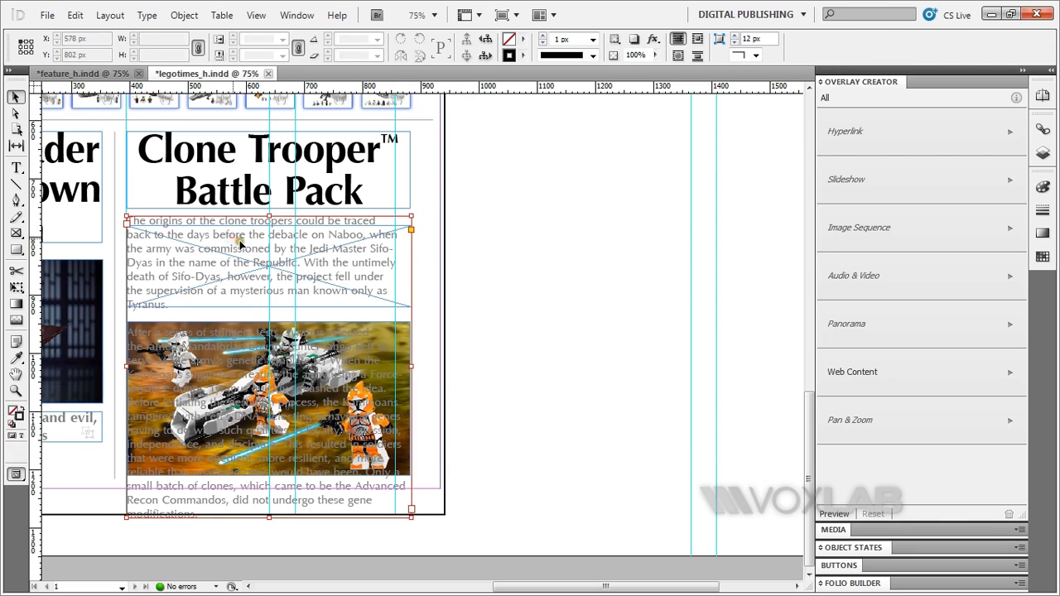
pyautogui.rightClick(238, 240)
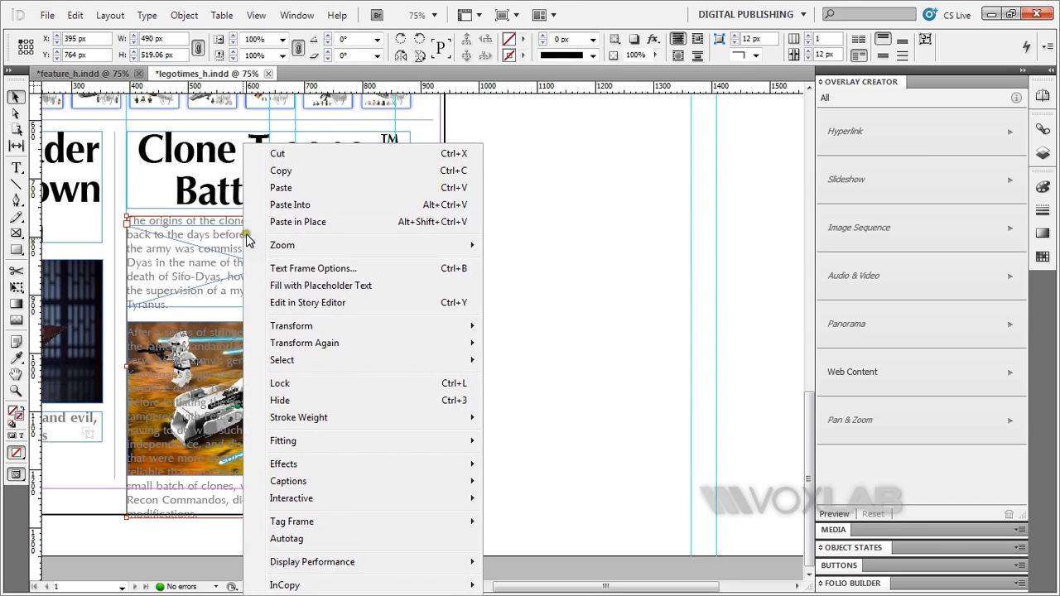
pyautogui.click(277, 155)
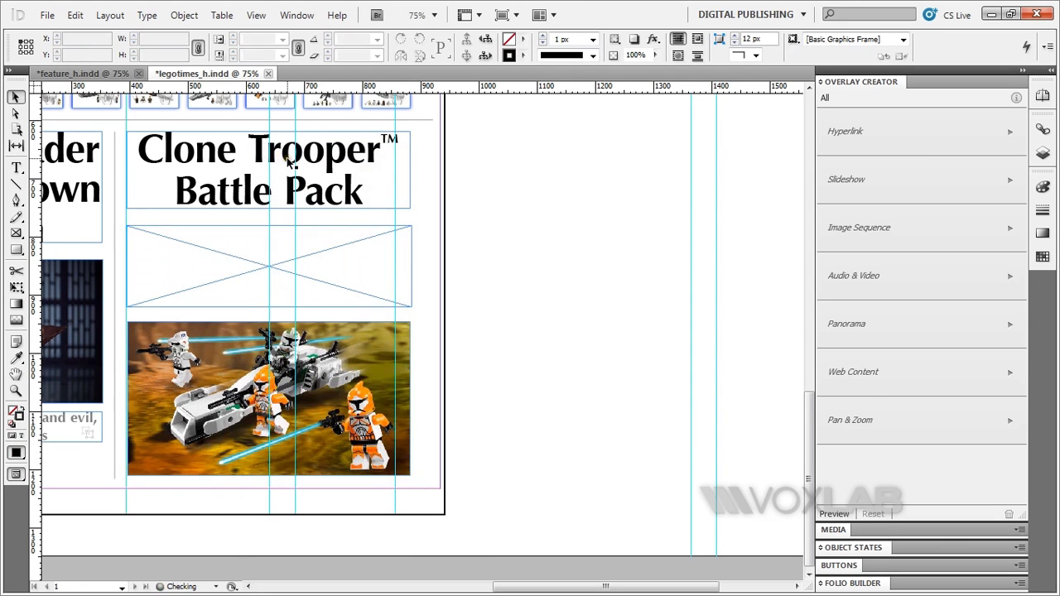
# Paste the article text into the empty 490 × 140 px placeholder frame and check it.
pyautogui.click(223, 255)
pyautogui.rightClick(223, 255)
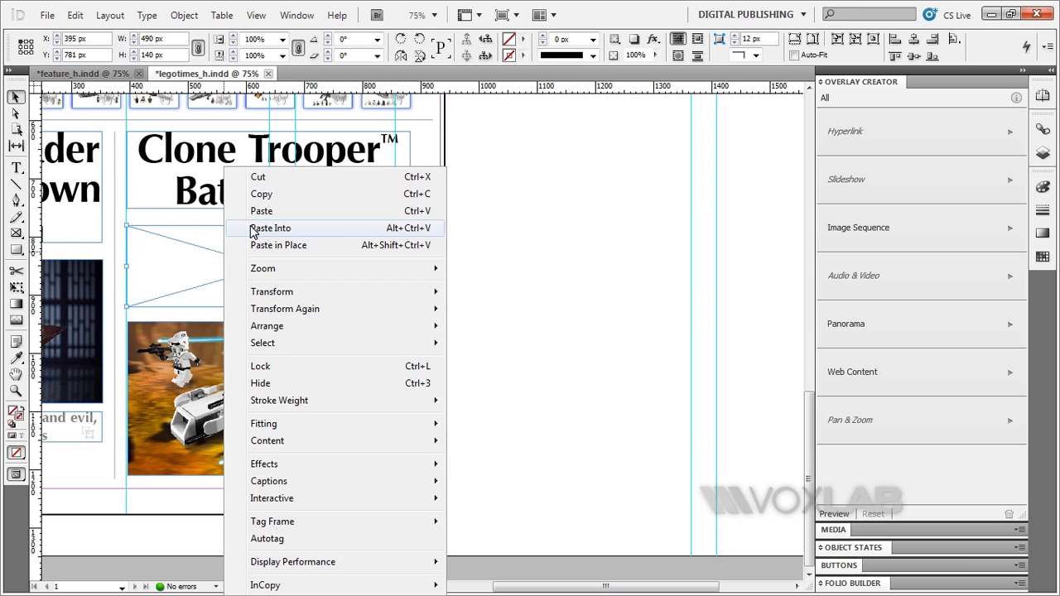
pyautogui.click(254, 228)
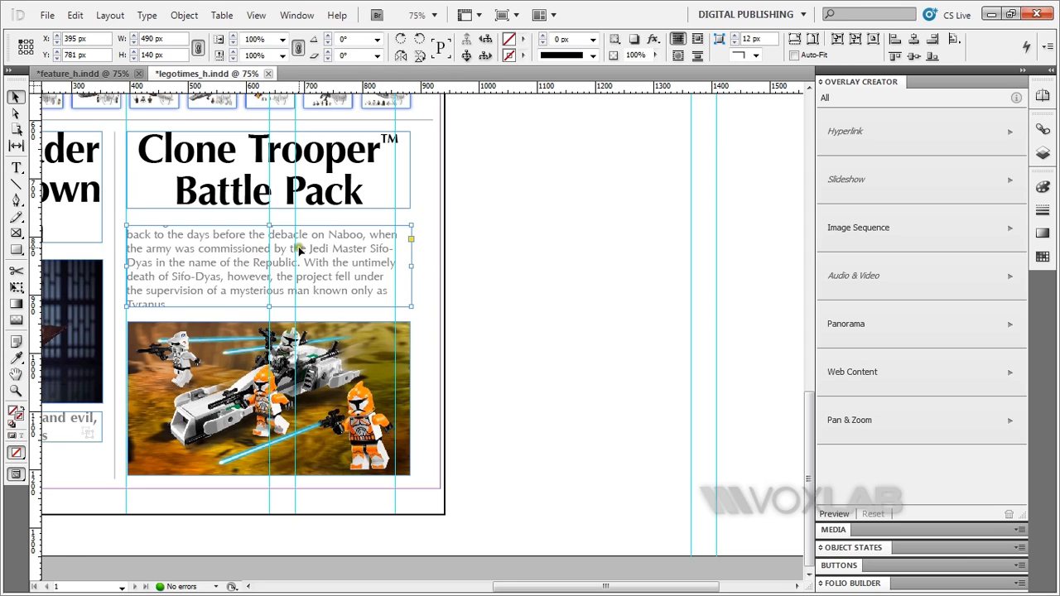
pyautogui.click(486, 282)
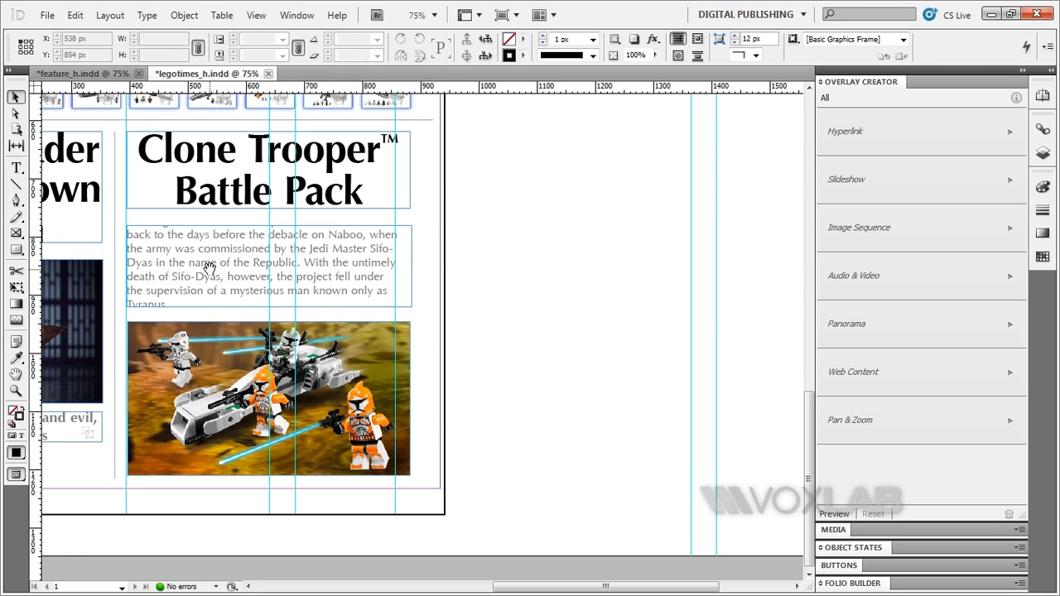
pyautogui.click(309, 262)
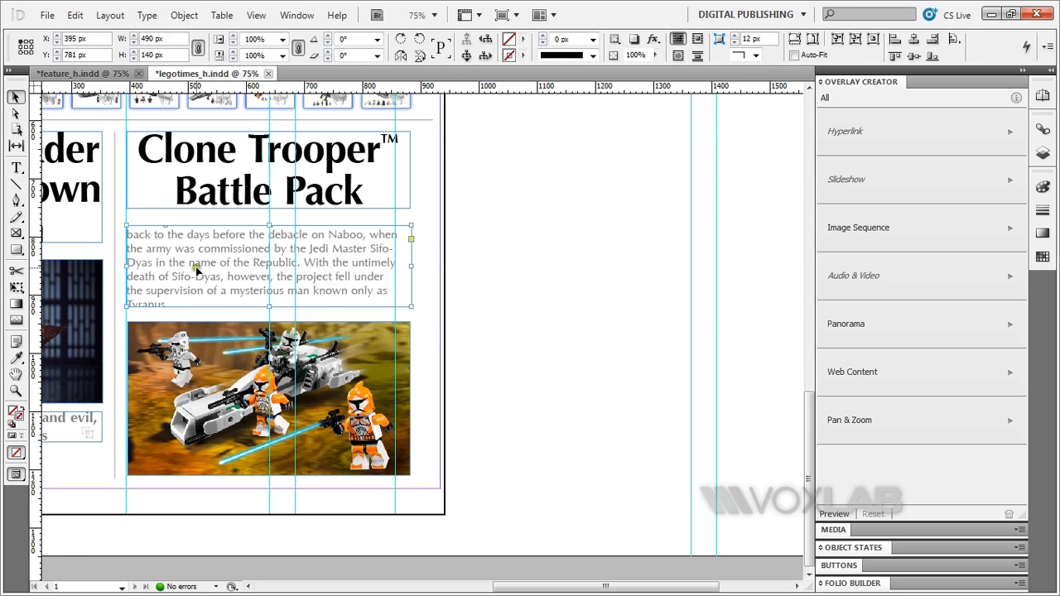
pyautogui.click(265, 267)
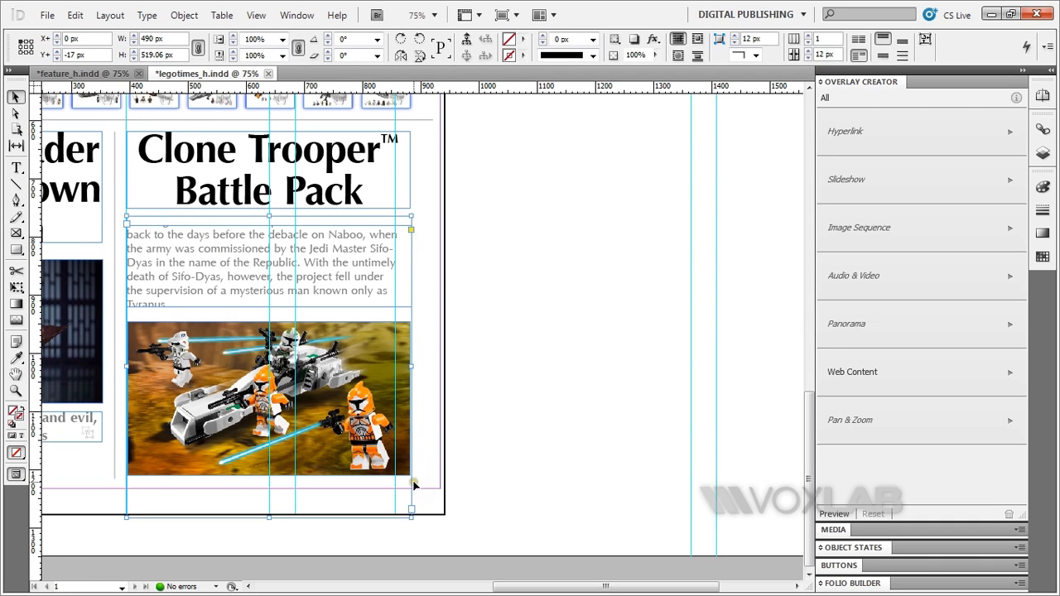
pyautogui.click(476, 245)
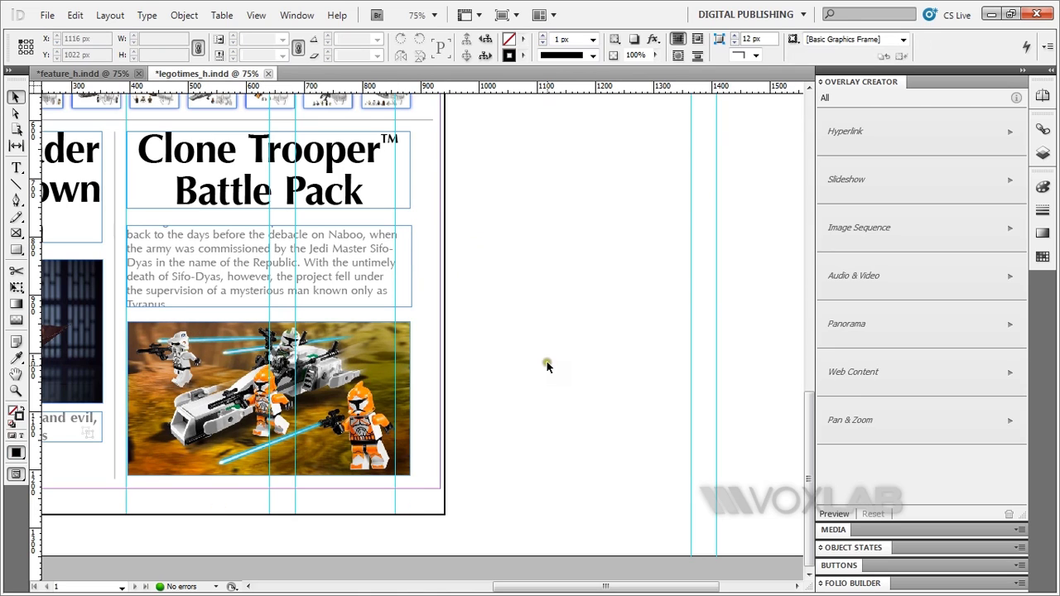
# Set the framed article text's Pan & Zoom overlay to Pan Only.
pyautogui.click(341, 272)
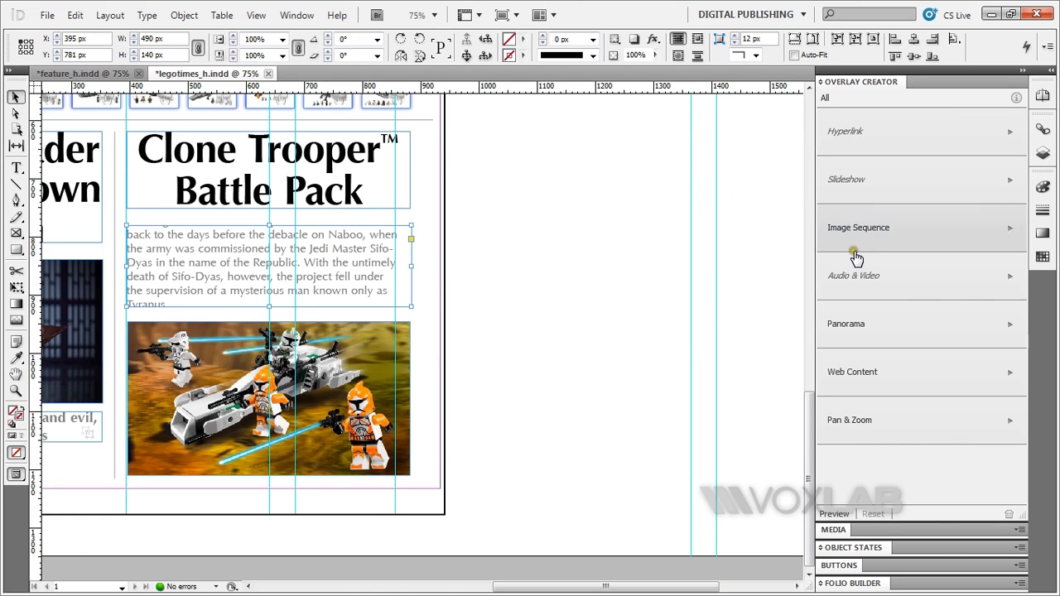
pyautogui.click(871, 422)
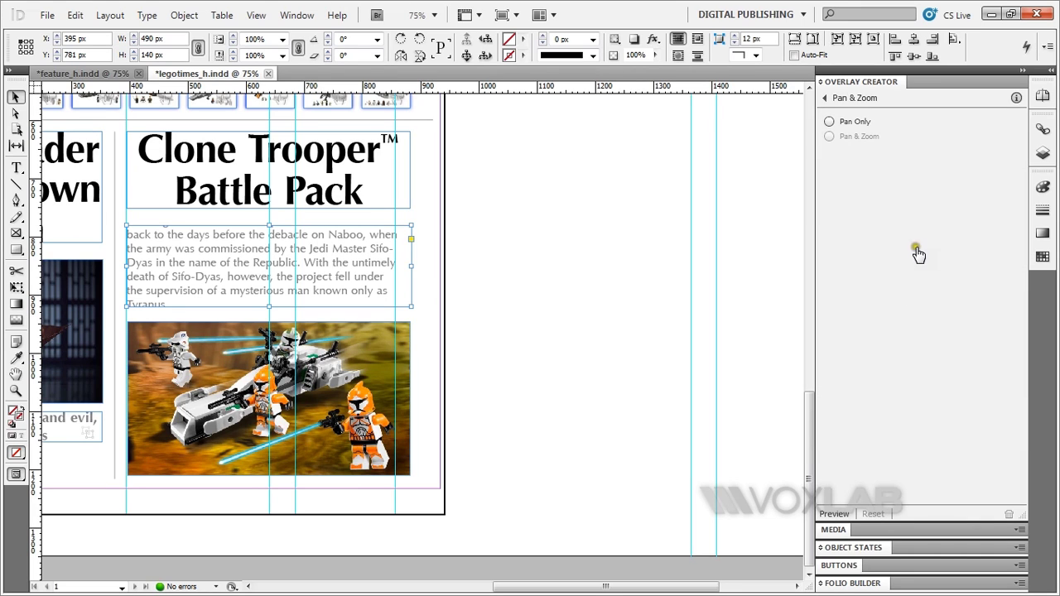
pyautogui.click(829, 121)
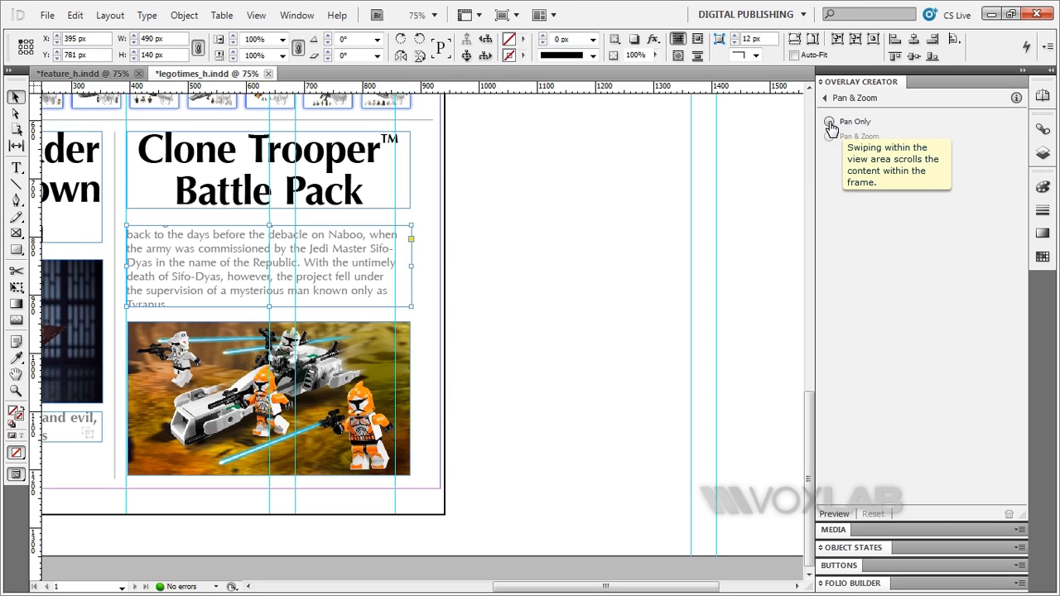
pyautogui.click(830, 123)
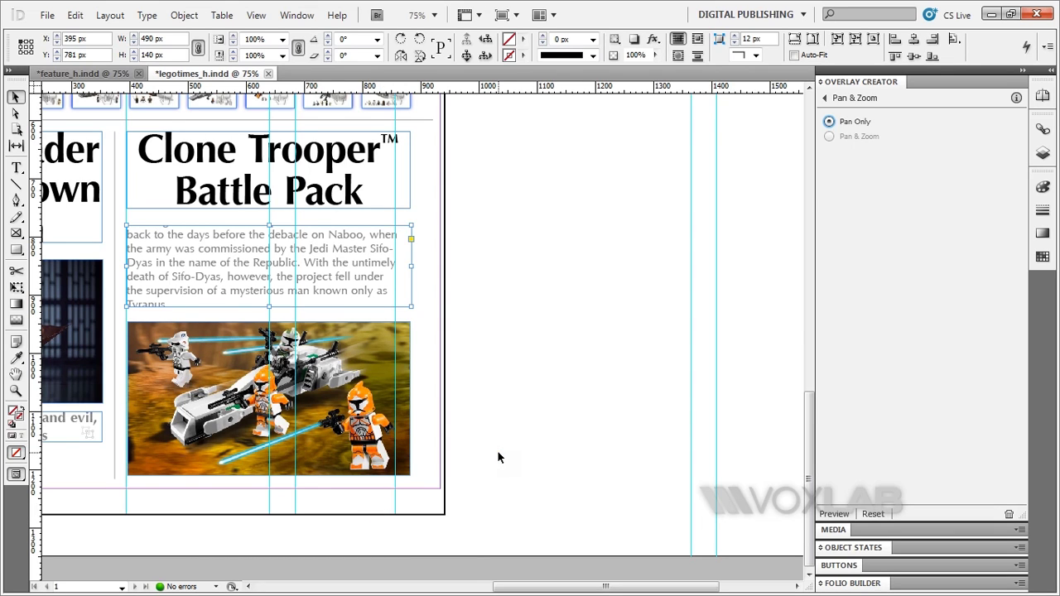
# Select Lego Times.folio in the Lego Times downloads folder, then switch to Adobe Content Viewer.
pyautogui.hotkey('ctrl', 'space')
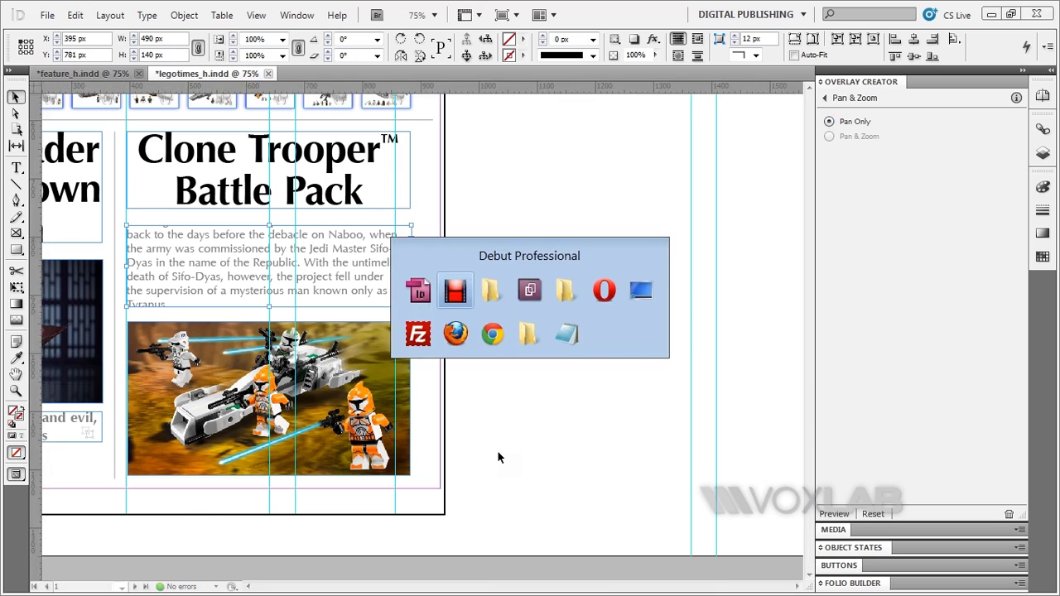
pyautogui.press('Right')
pyautogui.press('Right')
pyautogui.press('Right')
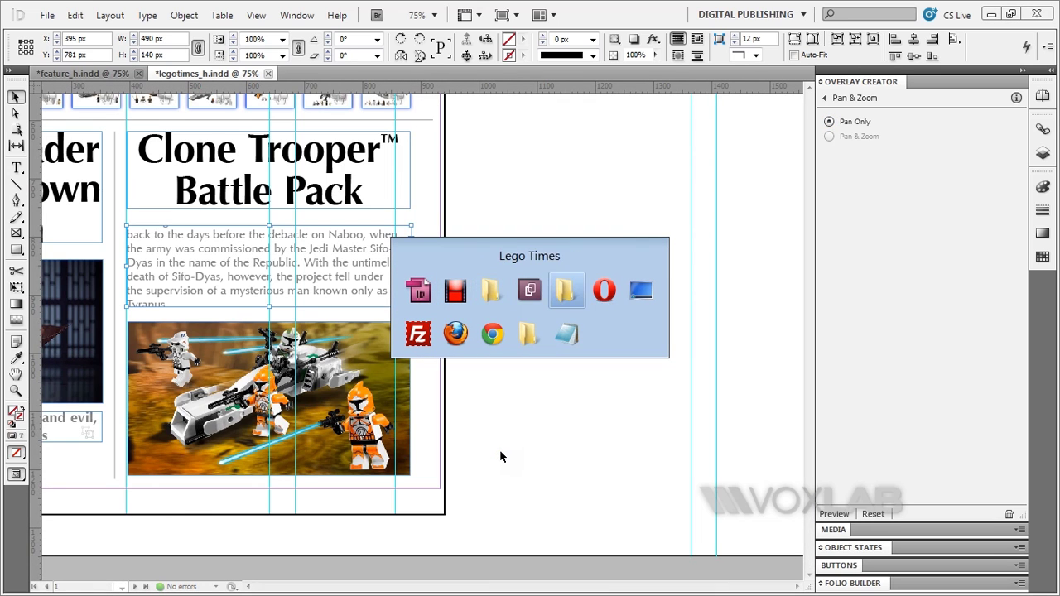
pyautogui.press('Return')
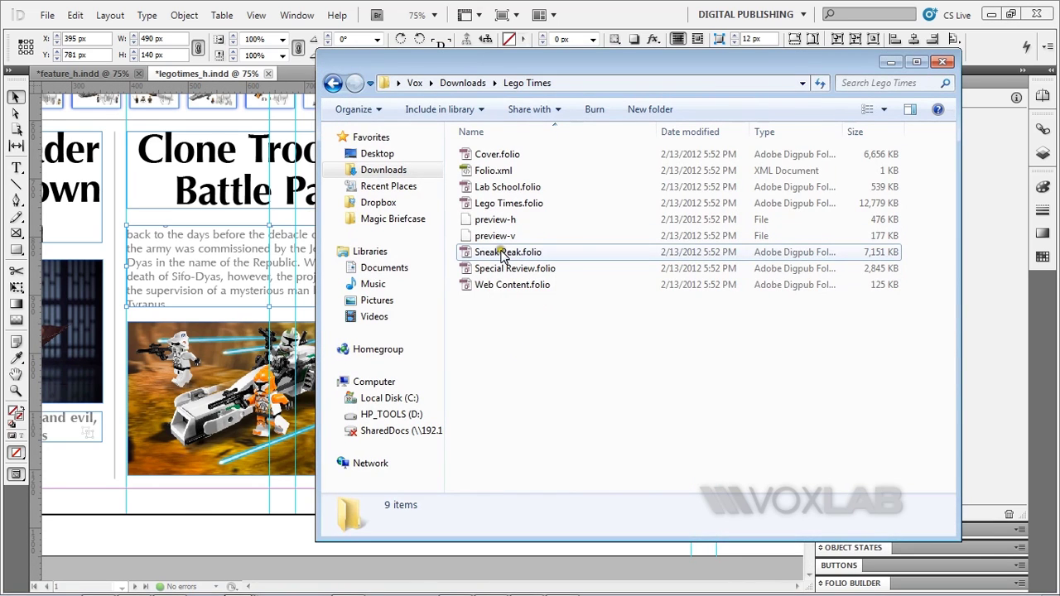
pyautogui.click(500, 207)
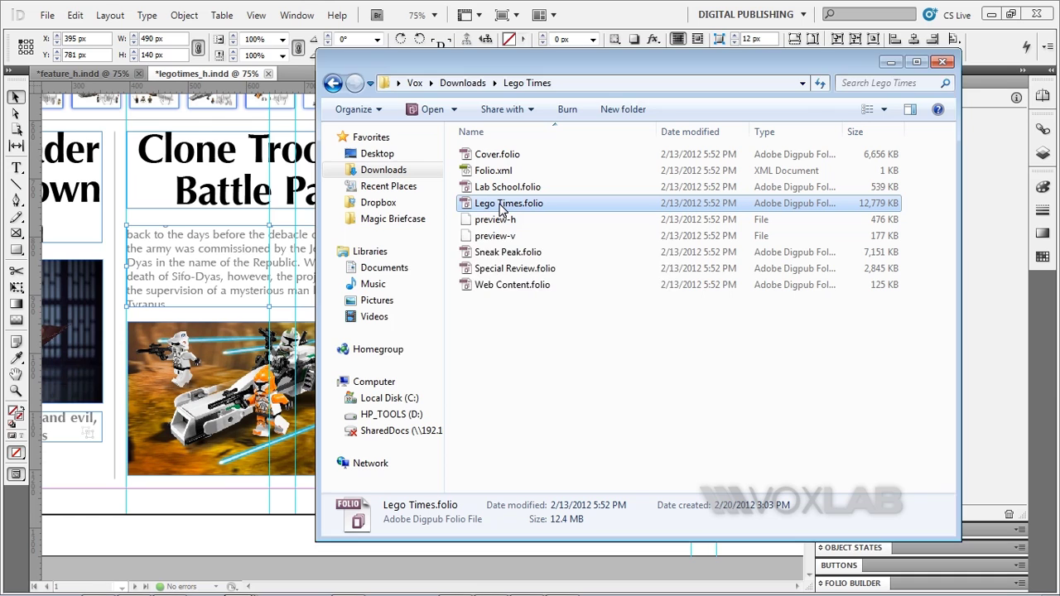
pyautogui.hotkey('alt', 'Tab')
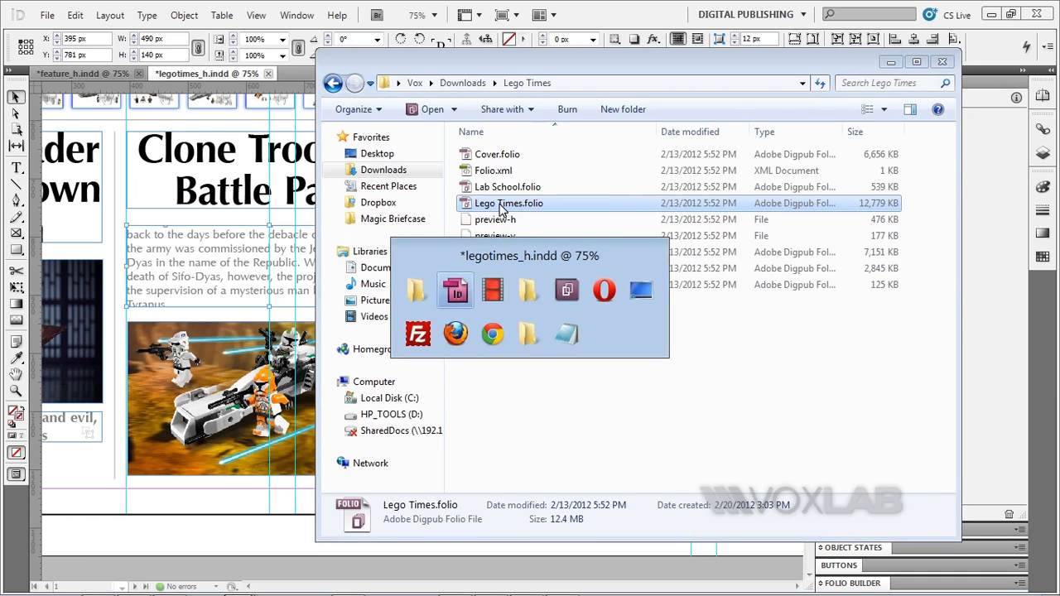
pyautogui.hotkey('alt', 'Tab')
pyautogui.hotkey('alt', 'Tab')
pyautogui.hotkey('alt', 'Tab')
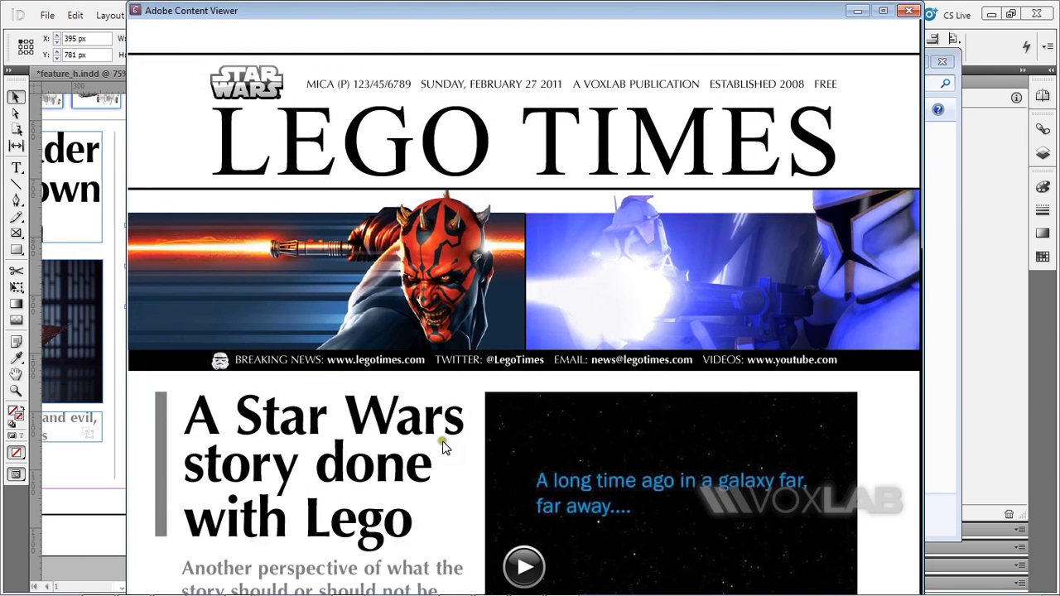
# Scroll to the Clone Trooper Battle Pack page and through its article text to the genetic template passage.
pyautogui.scroll(-2, 443, 447)
pyautogui.scroll(-3, 593, 305)
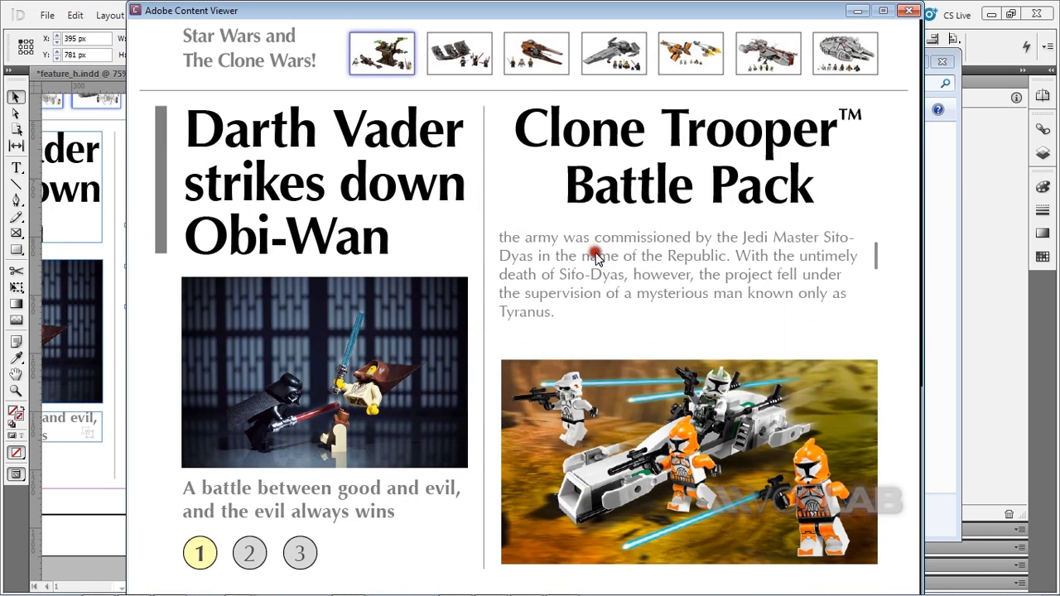
pyautogui.scroll(-4, 600, 265)
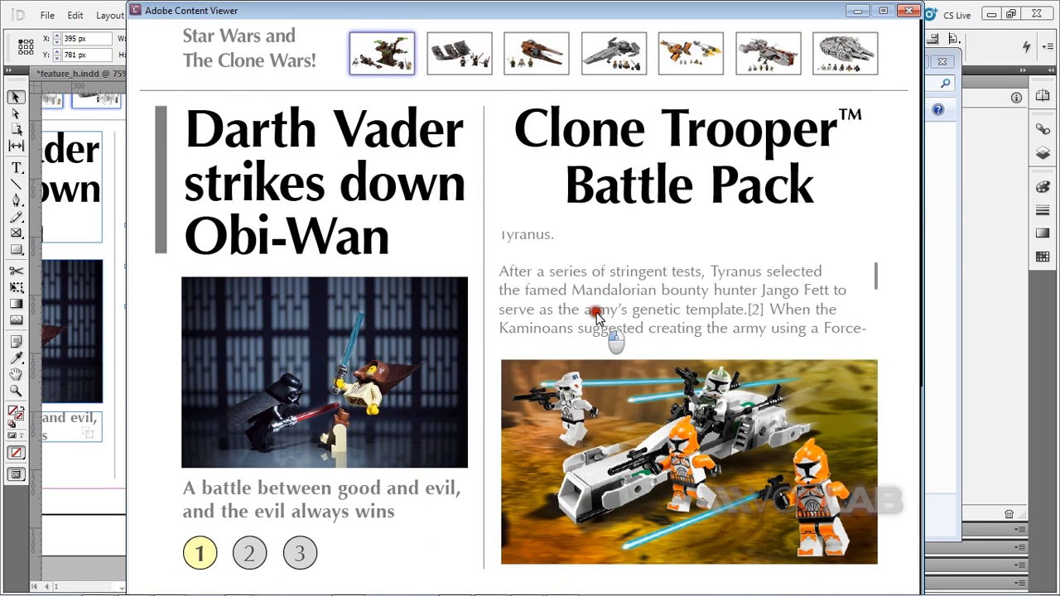
pyautogui.scroll(-3, 598, 246)
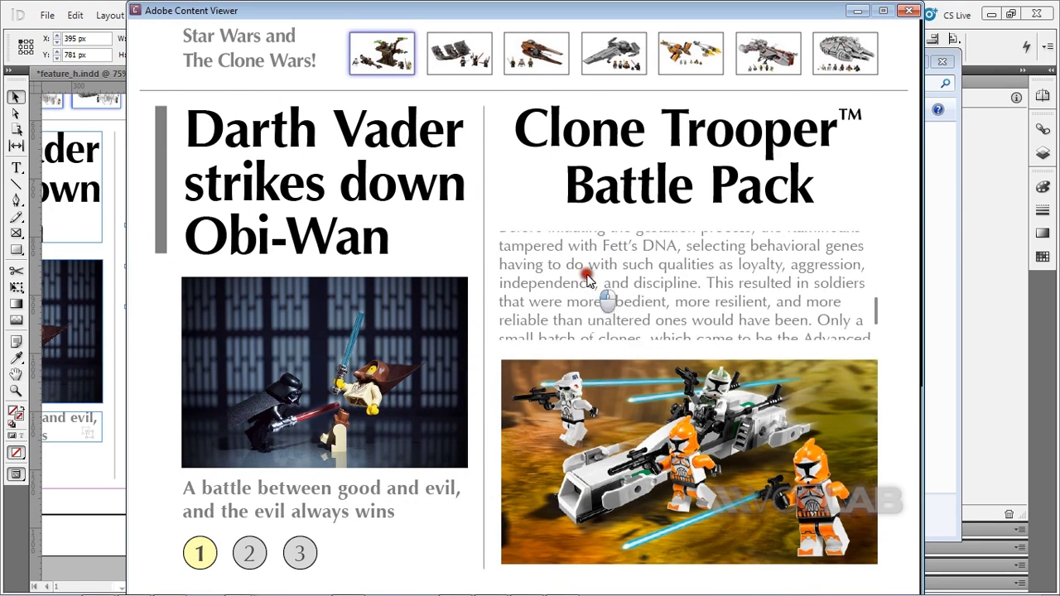
pyautogui.scroll(4, 612, 264)
pyautogui.scroll(1, 637, 281)
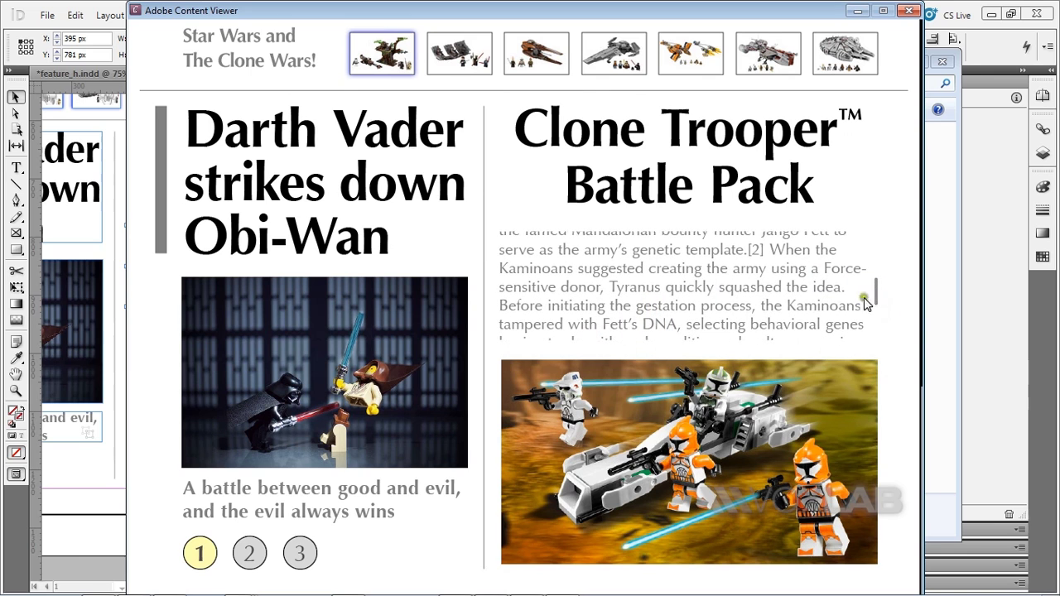
pyautogui.scroll(1, 650, 277)
pyautogui.scroll(-1, 712, 286)
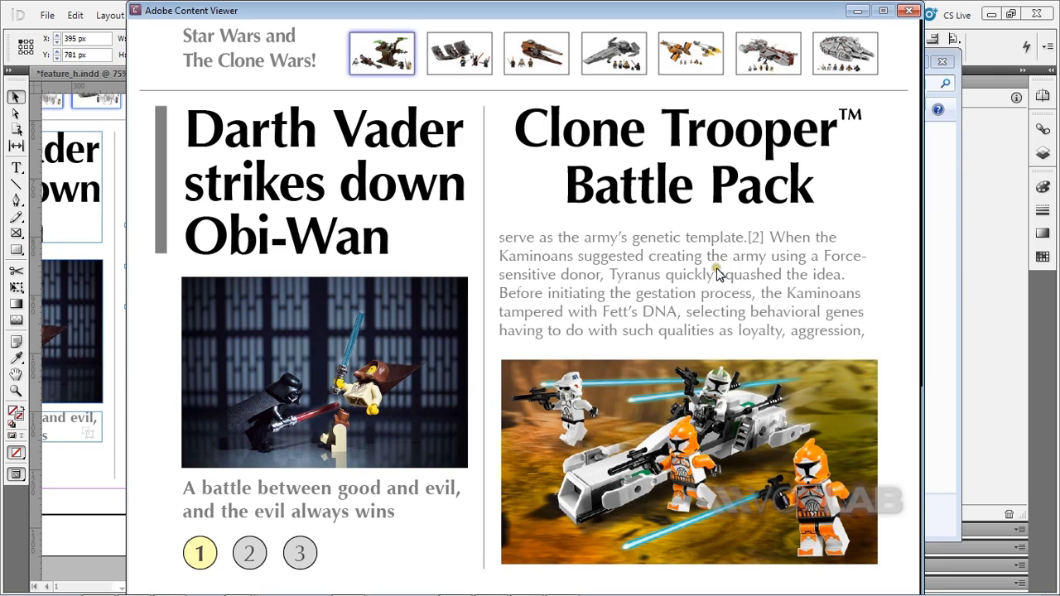